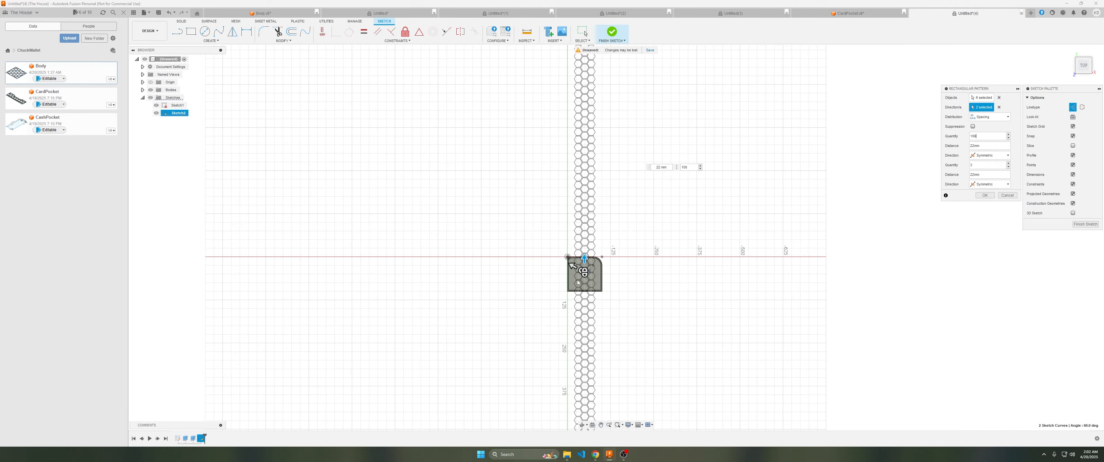
# Finish the rectangular pattern of the hexagon, using symmetric 22 mm spacing in both directions so it covers the whole plate
pyautogui.scroll(8, 578, 264)
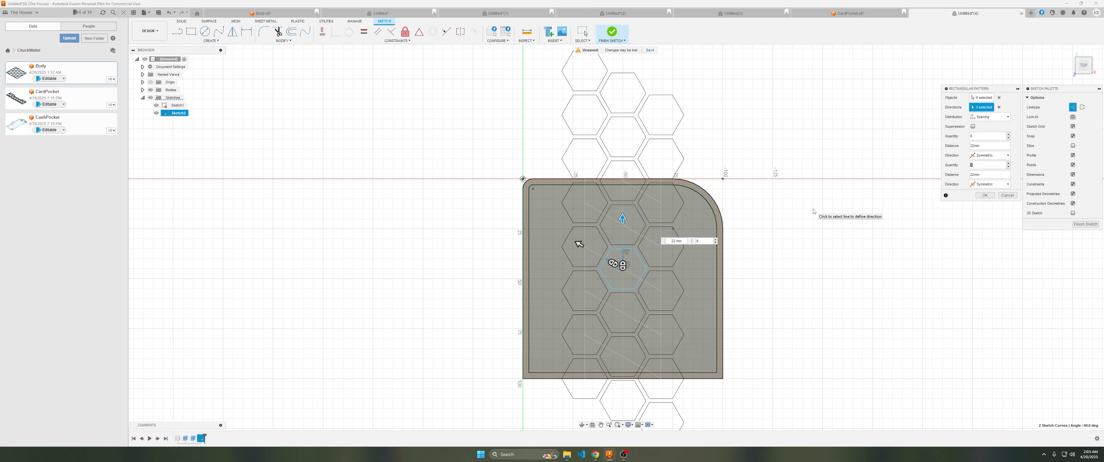
pyautogui.moveTo(809, 311); pyautogui.dragTo(805, 283, button='middle')
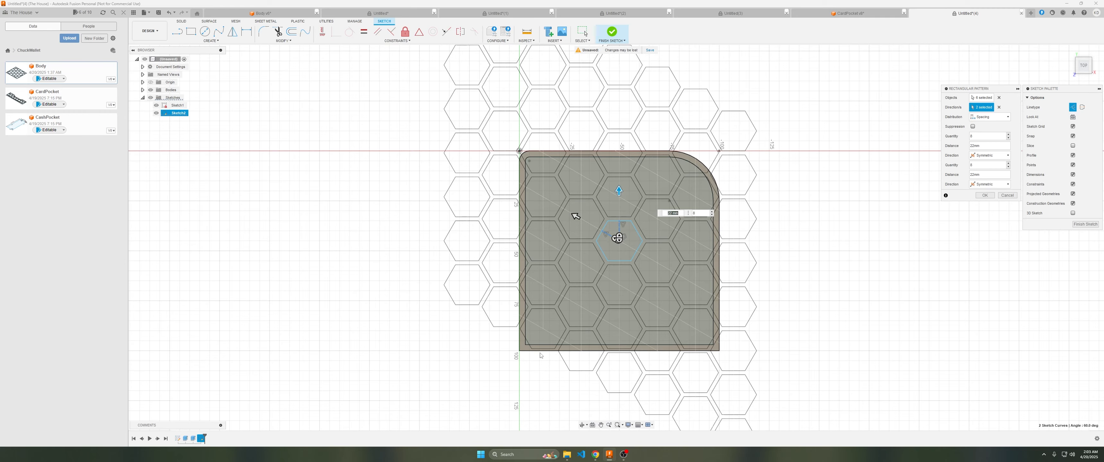
pyautogui.scroll(3, 540, 355)
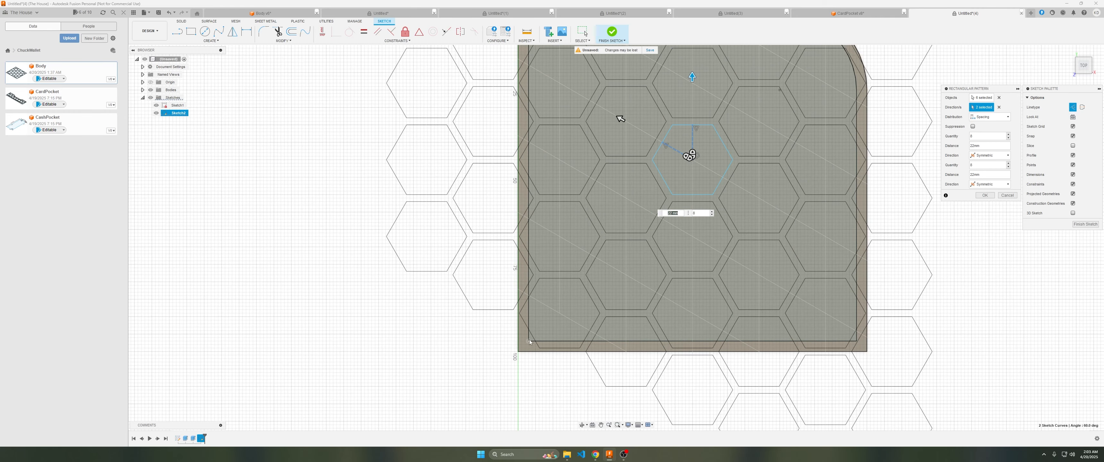
pyautogui.click(979, 137)
pyautogui.scroll(-3, 718, 236)
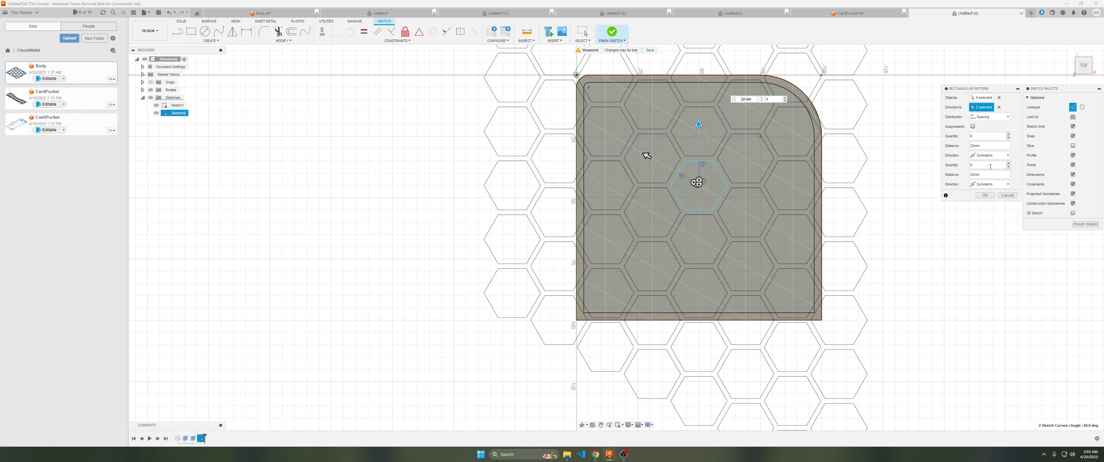
pyautogui.click(984, 195)
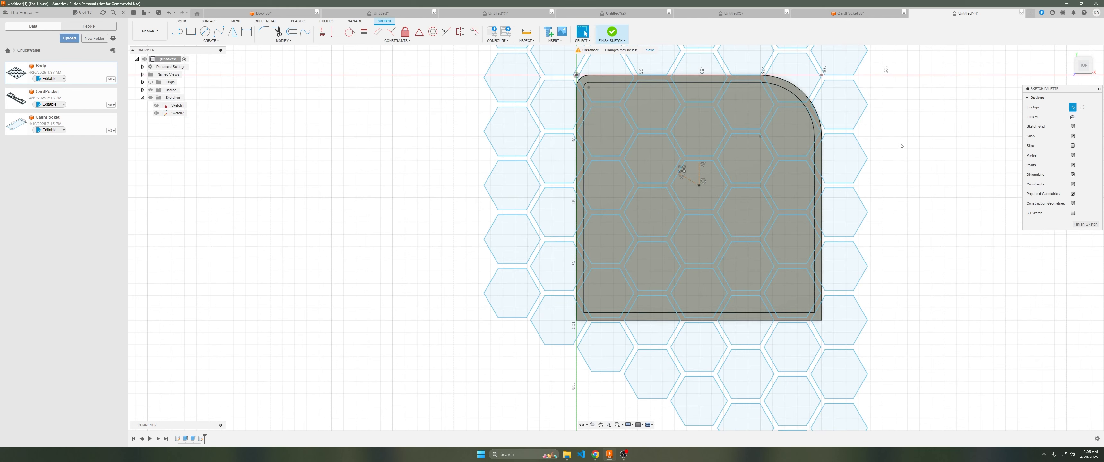
# Select the five full and partial honeycomb profiles along the top inner edge of the plate, including the one at the rounded corner
pyautogui.click(779, 96)
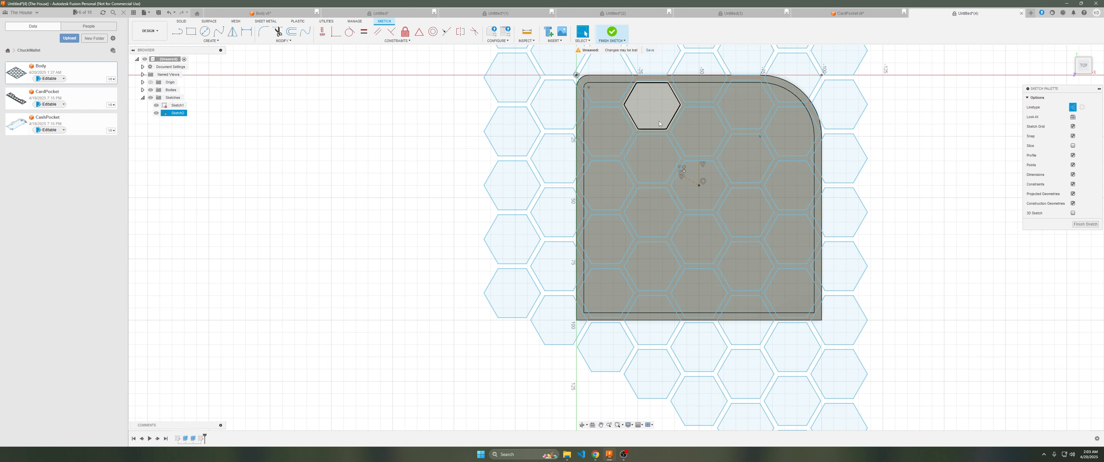
pyautogui.click(604, 97)
pyautogui.keyDown('ctrl'); pyautogui.click(692, 86); pyautogui.keyUp('ctrl')
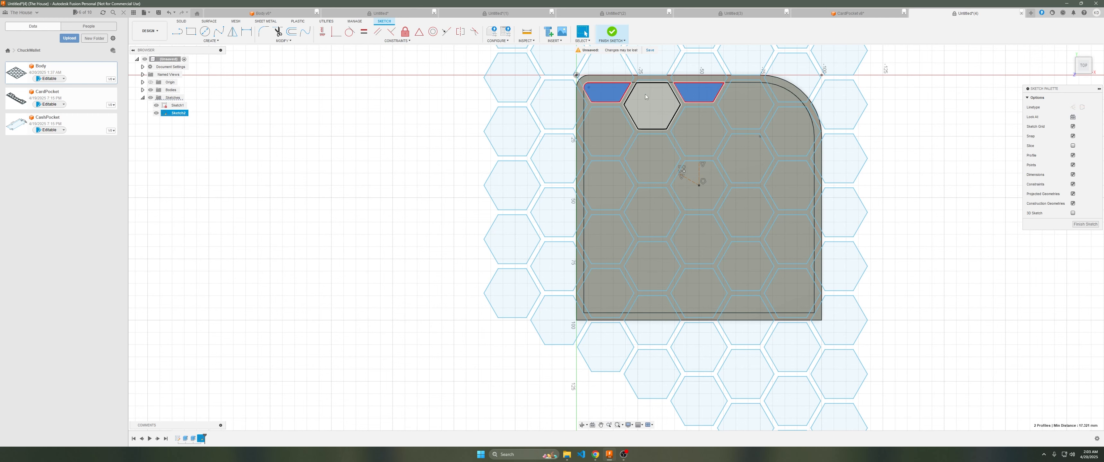
pyautogui.keyDown('ctrl'); pyautogui.click(646, 96); pyautogui.keyUp('ctrl')
pyautogui.keyDown('ctrl'); pyautogui.click(760, 97); pyautogui.keyUp('ctrl')
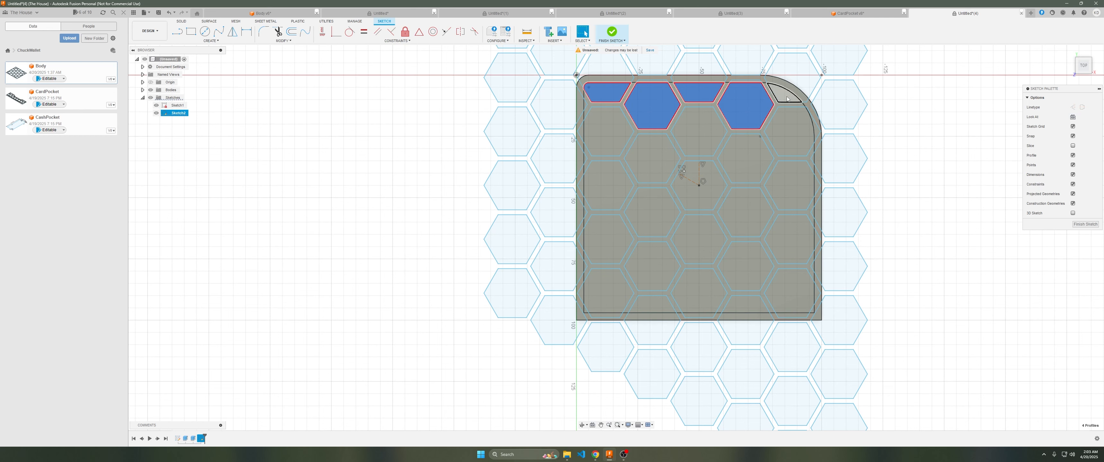
pyautogui.keyDown('ctrl'); pyautogui.click(787, 99); pyautogui.keyUp('ctrl')
# Add the four large hexagon profiles down the plate's right column to the selection
pyautogui.keyDown('ctrl'); pyautogui.click(791, 129); pyautogui.keyUp('ctrl')
pyautogui.keyDown('ctrl'); pyautogui.click(801, 181); pyautogui.keyUp('ctrl')
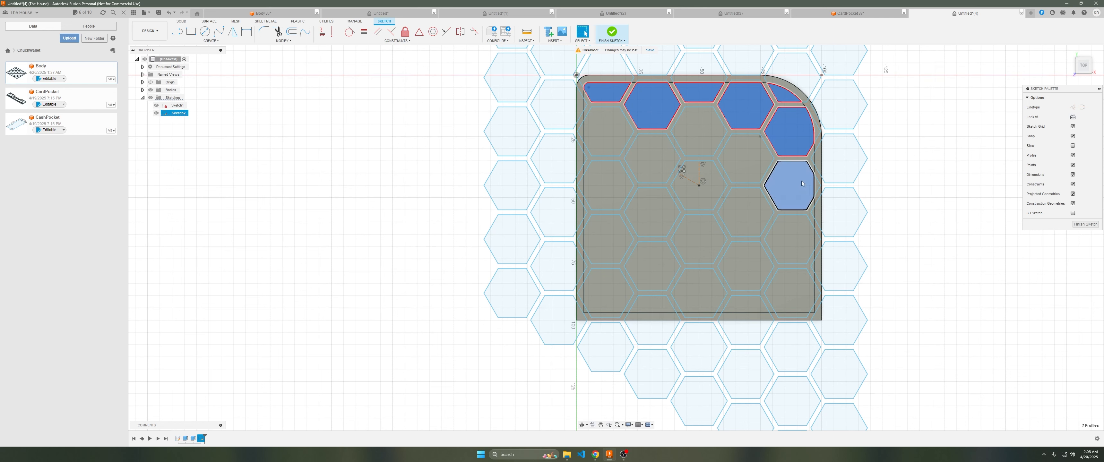
pyautogui.keyDown('ctrl'); pyautogui.click(788, 242); pyautogui.keyUp('ctrl')
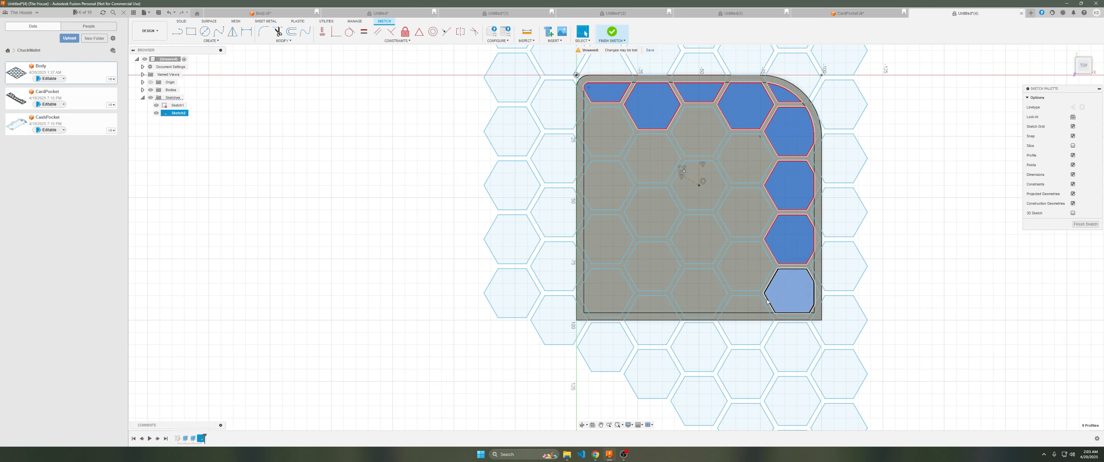
pyautogui.keyDown('ctrl'); pyautogui.click(787, 287); pyautogui.keyUp('ctrl')
# Add the remaining honeycomb profiles along the plate's bottom edge and the four hexagons in its left column to the selection
pyautogui.keyDown('ctrl'); pyautogui.click(746, 305); pyautogui.keyUp('ctrl')
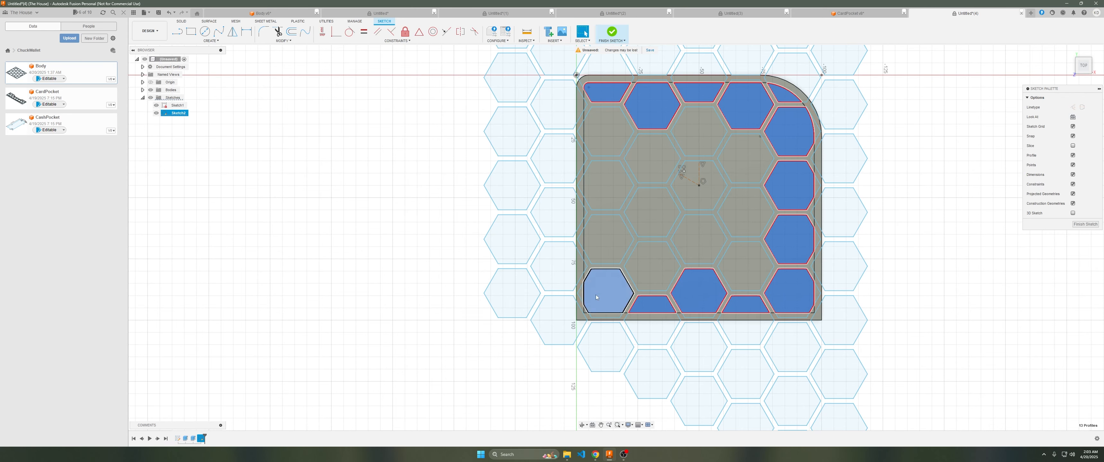
pyautogui.keyDown('ctrl'); pyautogui.click(605, 289); pyautogui.keyUp('ctrl')
pyautogui.keyDown('ctrl'); pyautogui.click(607, 238); pyautogui.keyUp('ctrl')
pyautogui.keyDown('ctrl'); pyautogui.click(609, 189); pyautogui.keyUp('ctrl')
pyautogui.keyDown('ctrl'); pyautogui.click(605, 133); pyautogui.keyUp('ctrl')
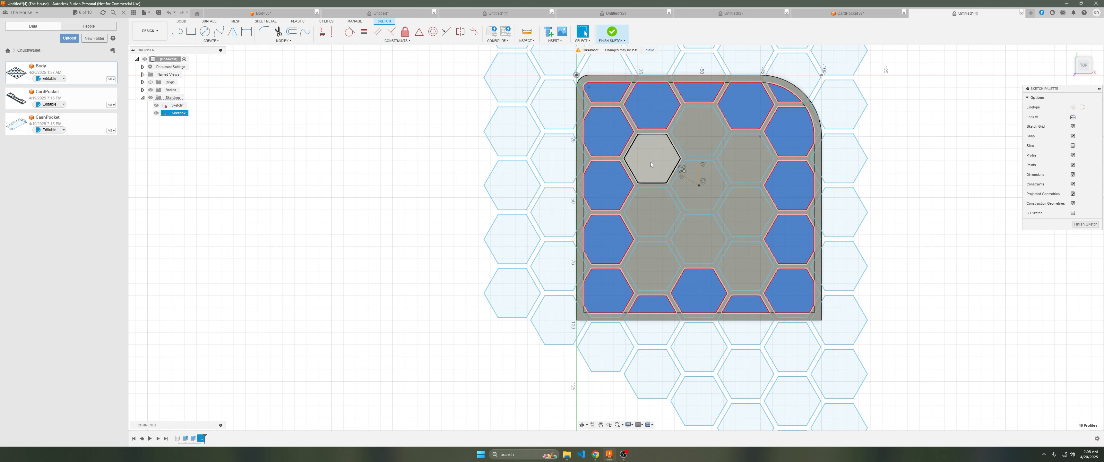
# Add the nine interior hexagon profiles of the plate to the selection
pyautogui.keyDown('ctrl'); pyautogui.click(650, 162); pyautogui.keyUp('ctrl')
pyautogui.keyDown('ctrl'); pyautogui.click(698, 122); pyautogui.keyUp('ctrl')
pyautogui.keyDown('ctrl'); pyautogui.click(697, 188); pyautogui.keyUp('ctrl')
pyautogui.keyDown('ctrl'); pyautogui.click(654, 209); pyautogui.keyUp('ctrl')
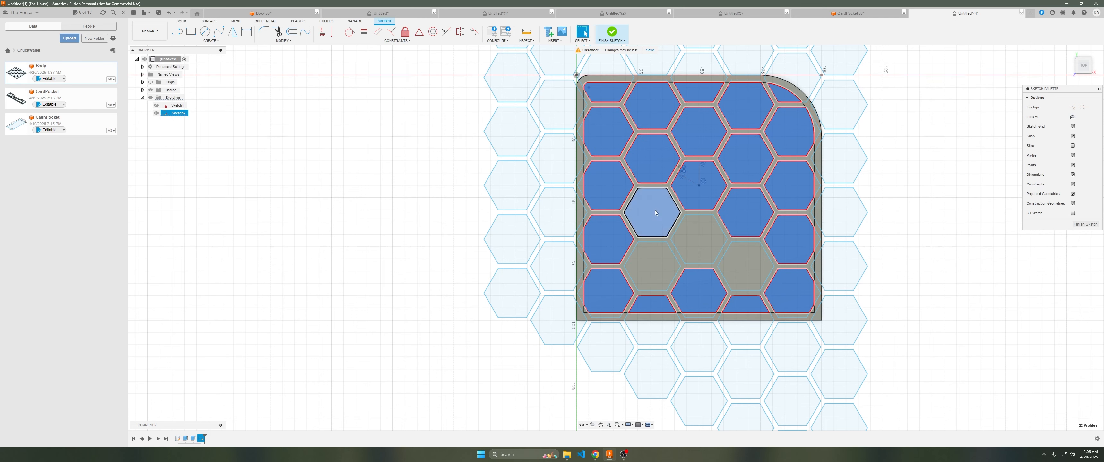
pyautogui.keyDown('ctrl'); pyautogui.click(653, 259); pyautogui.keyUp('ctrl')
pyautogui.keyDown('ctrl'); pyautogui.click(694, 242); pyautogui.keyUp('ctrl')
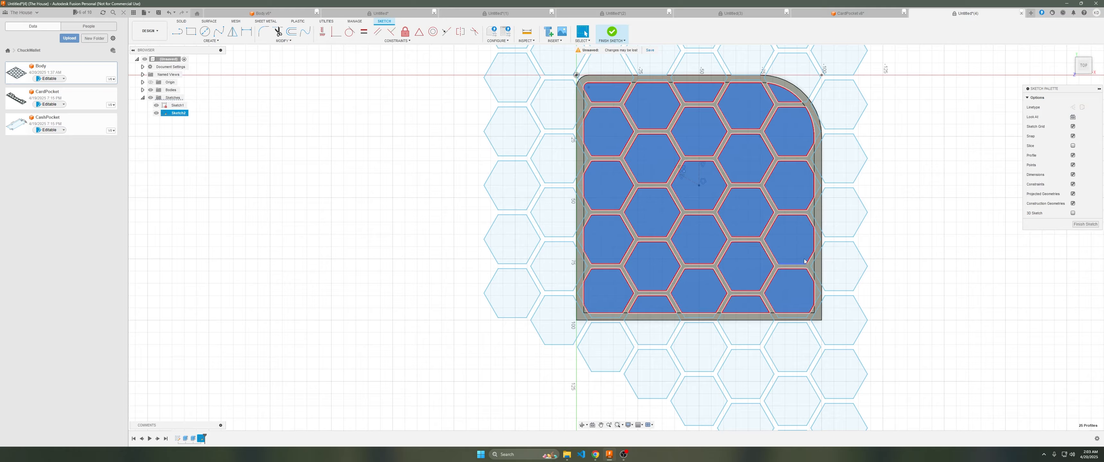
# Add the small triangular profiles between the hexagons along the plate's right inner edge to the selection
pyautogui.scroll(6, 814, 212)
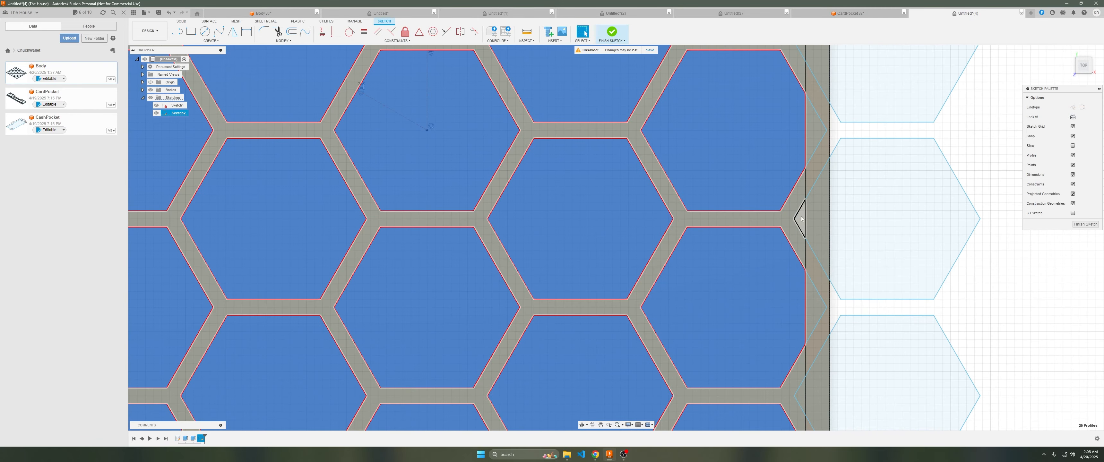
pyautogui.keyDown('ctrl'); pyautogui.click(801, 219); pyautogui.keyUp('ctrl')
pyautogui.moveTo(784, 166); pyautogui.dragTo(782, 274, button='middle')
pyautogui.keyDown('ctrl'); pyautogui.click(802, 160); pyautogui.keyUp('ctrl')
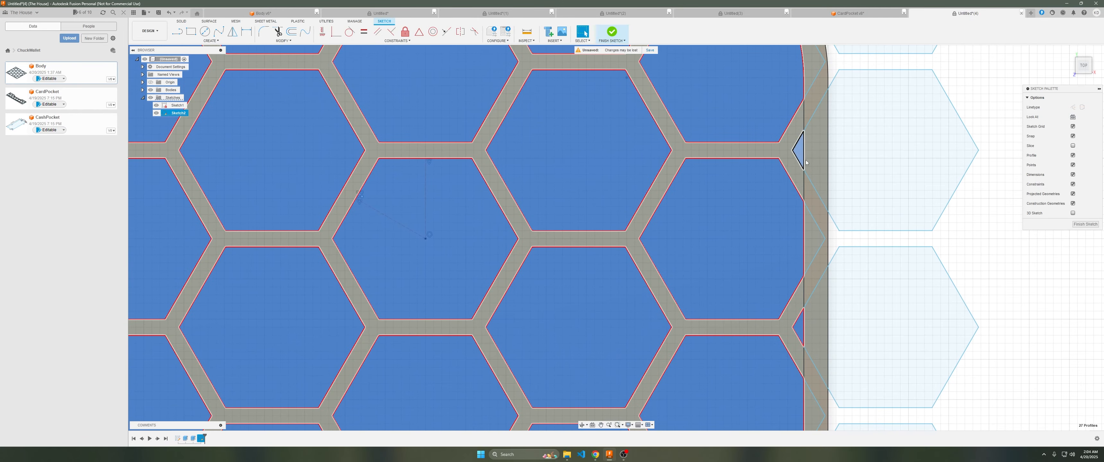
pyautogui.moveTo(802, 160); pyautogui.dragTo(765, 349, button='middle')
pyautogui.keyDown('ctrl'); pyautogui.click(651, 274); pyautogui.keyUp('ctrl')
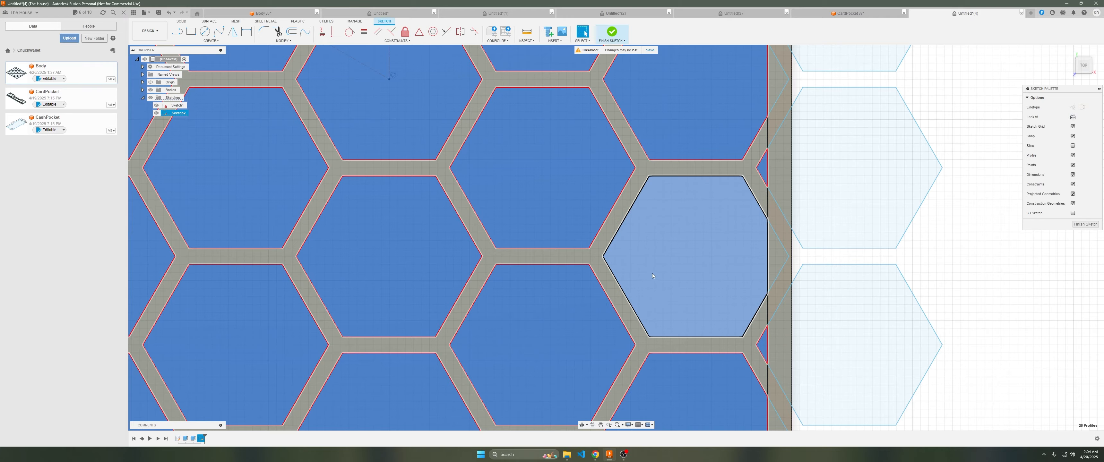
pyautogui.scroll(-5, 658, 270)
# Add the small triangular profiles near the upper end of the plate's left inner edge to the selection
pyautogui.moveTo(658, 271); pyautogui.dragTo(689, 288, button='middle')
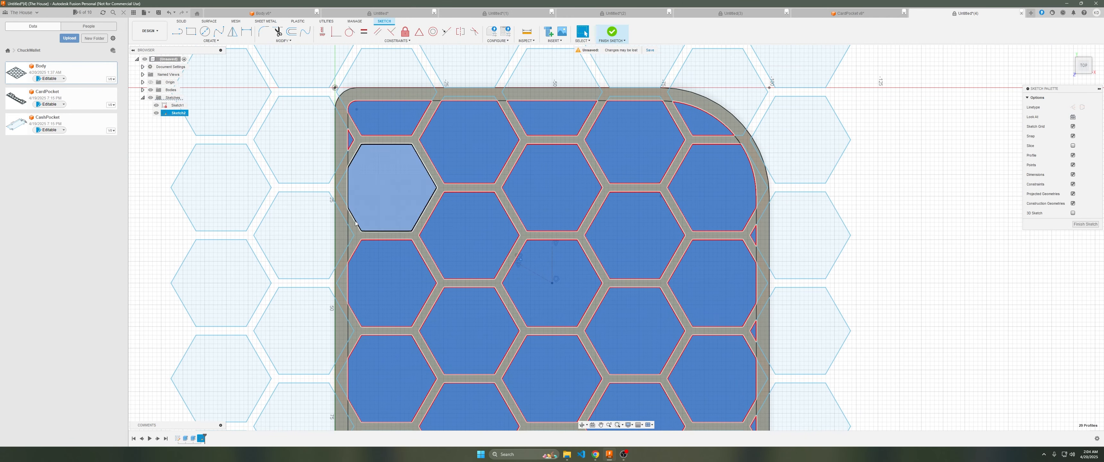
pyautogui.keyDown('ctrl'); pyautogui.click(349, 239); pyautogui.keyUp('ctrl')
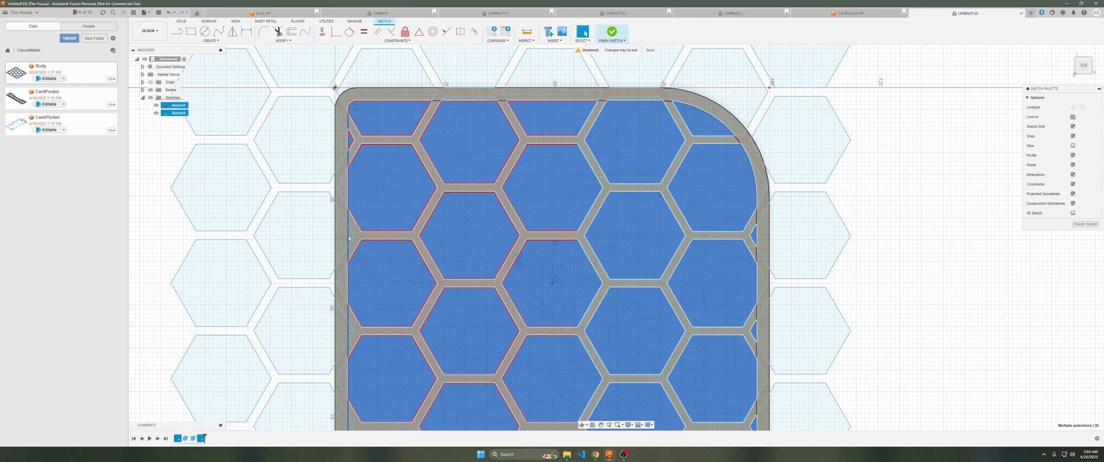
pyautogui.press('Escape')
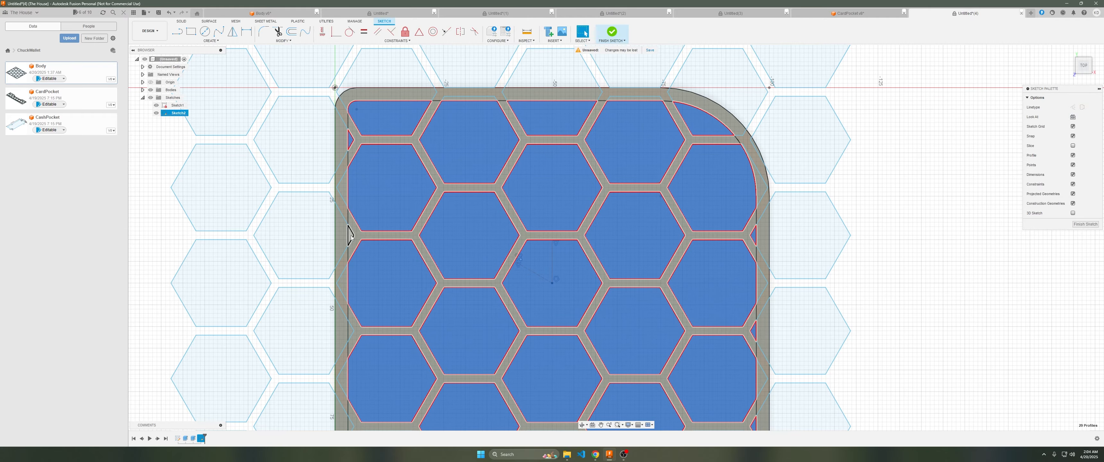
pyautogui.click(351, 237)
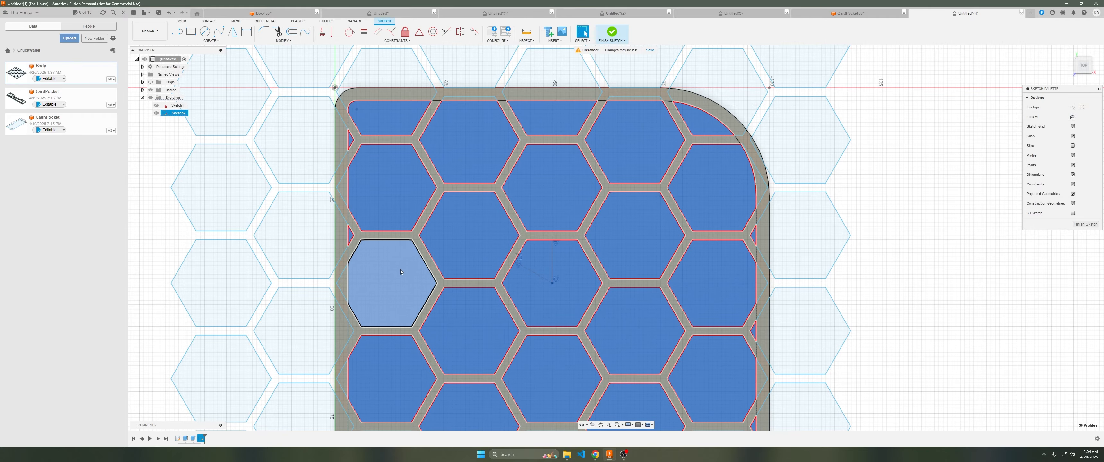
pyautogui.moveTo(400, 269)
pyautogui.keyDown('shift'); pyautogui.mouseDown(button='middle')
pyautogui.moveTo(423, 163)
pyautogui.moveTo(420, 191)
pyautogui.mouseUp(button='middle'); pyautogui.keyUp('shift')
pyautogui.keyDown('shift'); pyautogui.moveTo(245, 375); pyautogui.dragTo(436, 232, button='middle'); pyautogui.keyUp('shift')
pyautogui.scroll(-3, 427, 253)
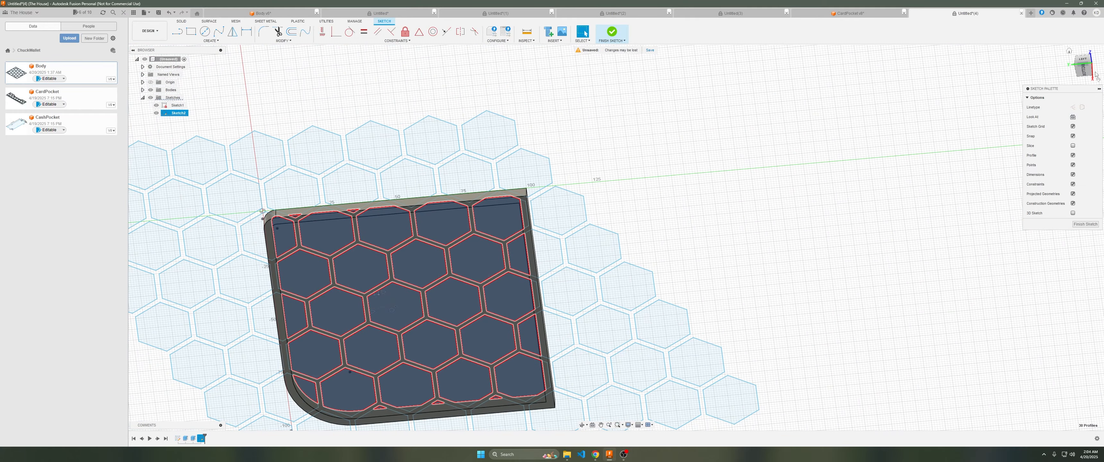
pyautogui.click(1084, 63)
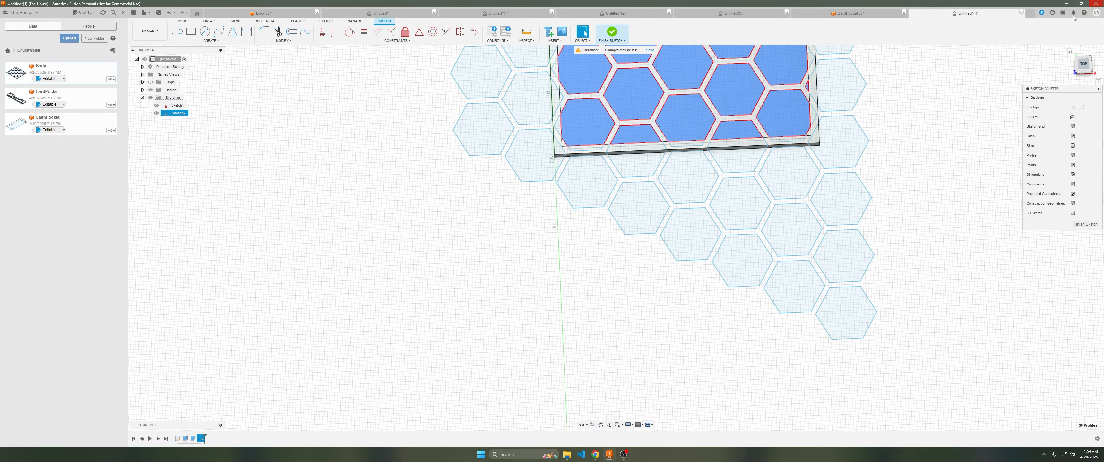
pyautogui.click(1083, 64)
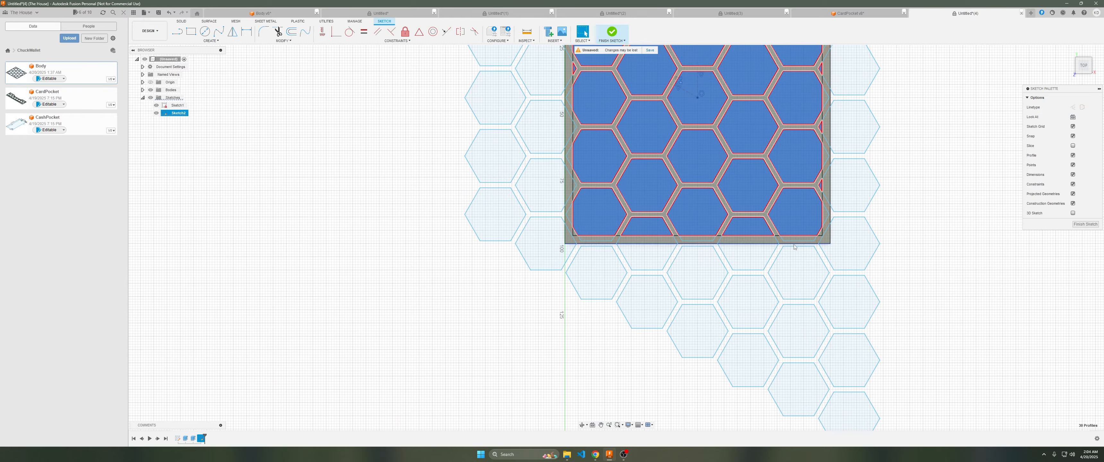
# Add the two remaining small triangular profiles on the lower part of the plate's left inner edge to the selection
pyautogui.scroll(-3, 829, 244)
pyautogui.scroll(5, 829, 244)
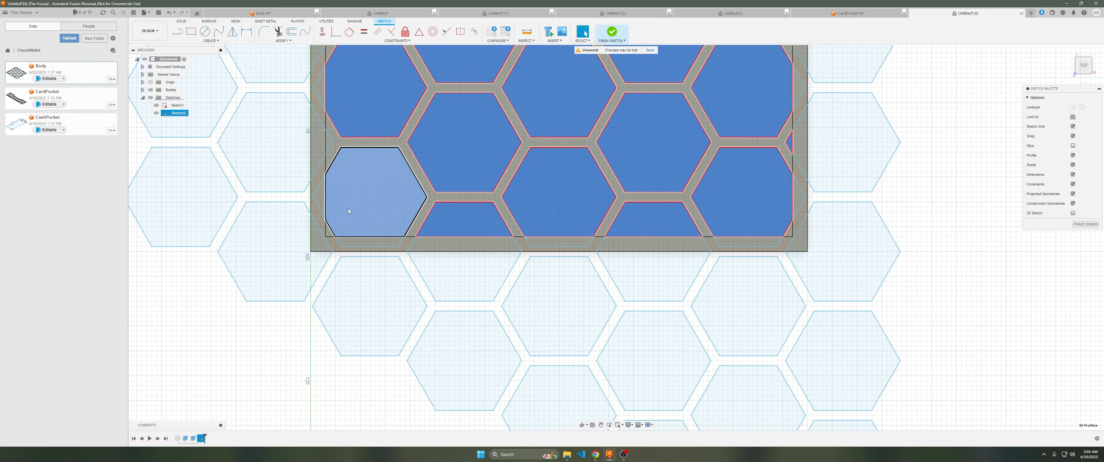
pyautogui.moveTo(376, 126); pyautogui.dragTo(466, 279, button='middle')
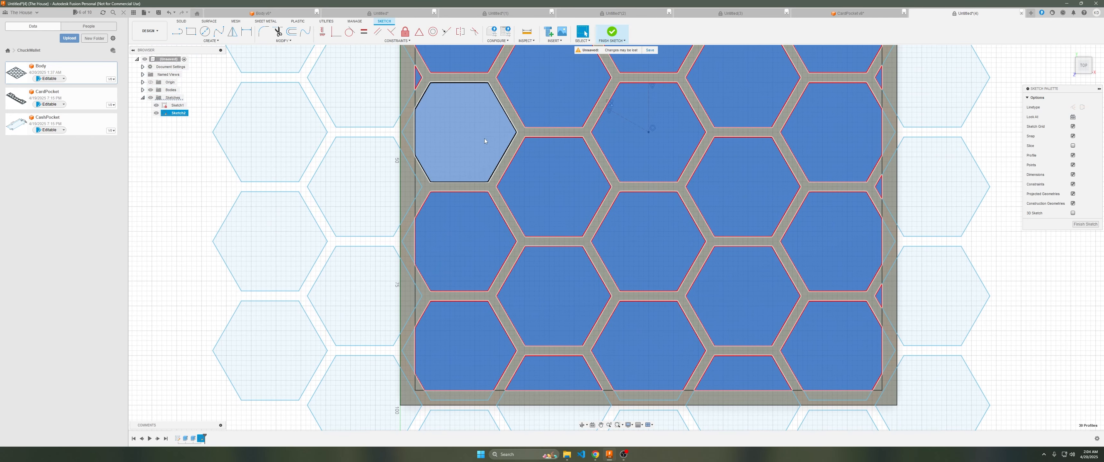
pyautogui.keyDown('ctrl'); pyautogui.click(418, 187); pyautogui.keyUp('ctrl')
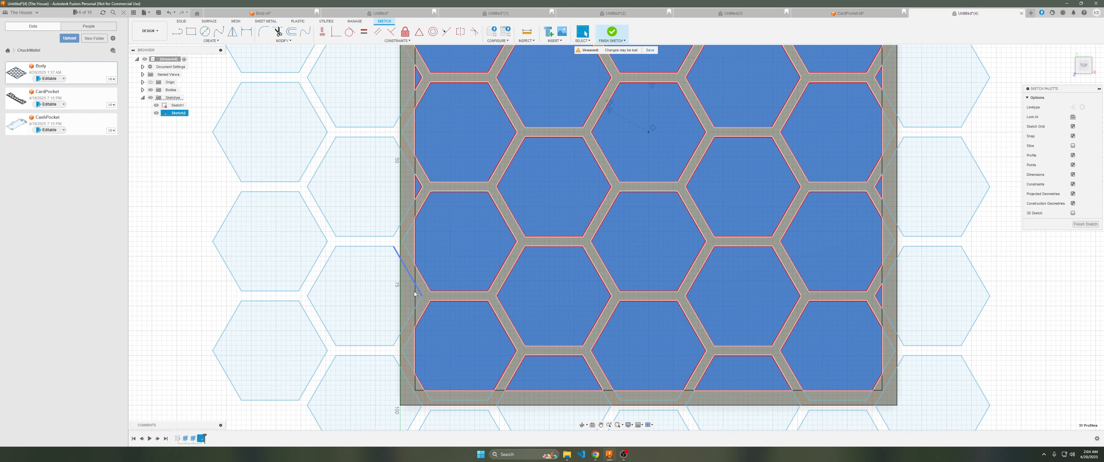
pyautogui.keyDown('ctrl'); pyautogui.click(419, 300); pyautogui.keyUp('ctrl')
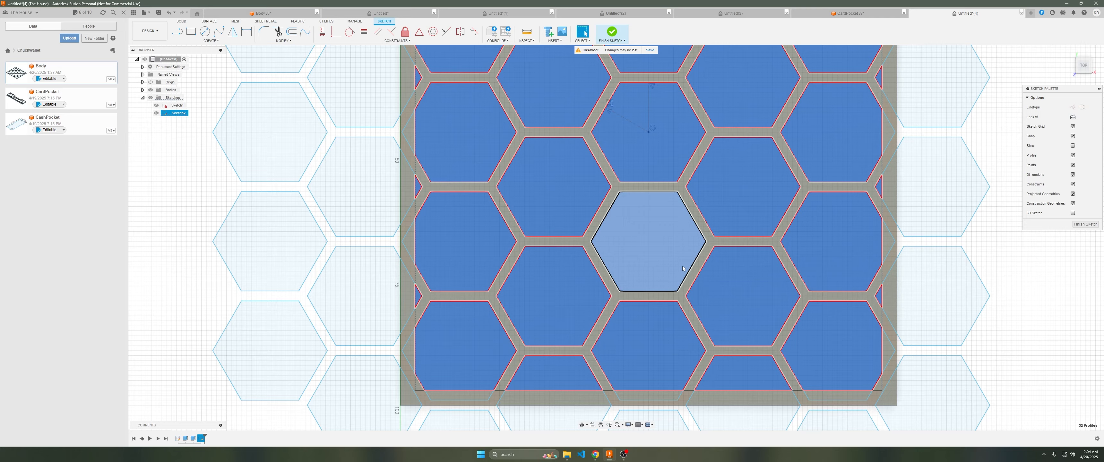
# Finish the sketch and extrude all selected honeycomb profiles by -5 mm as a cut through the plate
pyautogui.scroll(1, 683, 267)
pyautogui.scroll(-2, 683, 267)
pyautogui.scroll(-1, 683, 267)
pyautogui.scroll(1, 665, 301)
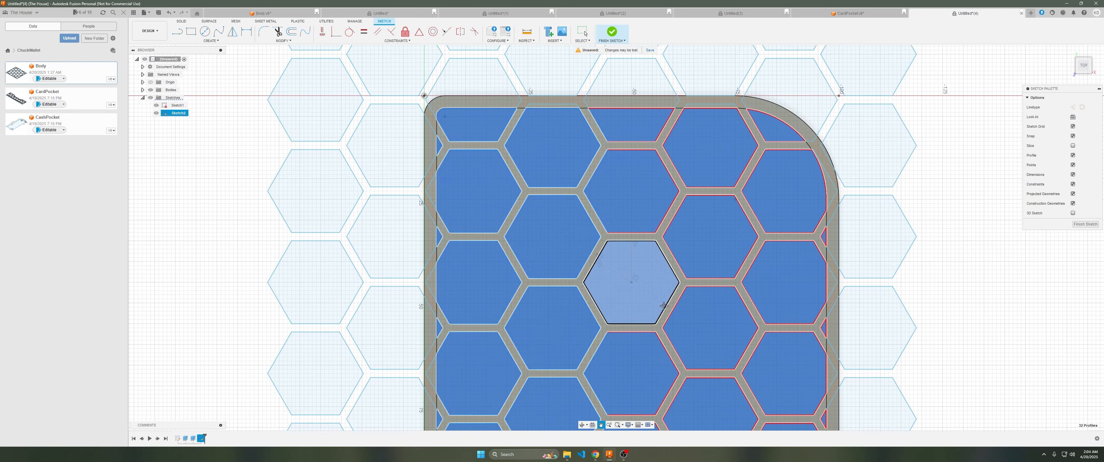
pyautogui.moveTo(665, 301); pyautogui.dragTo(660, 202, button='middle')
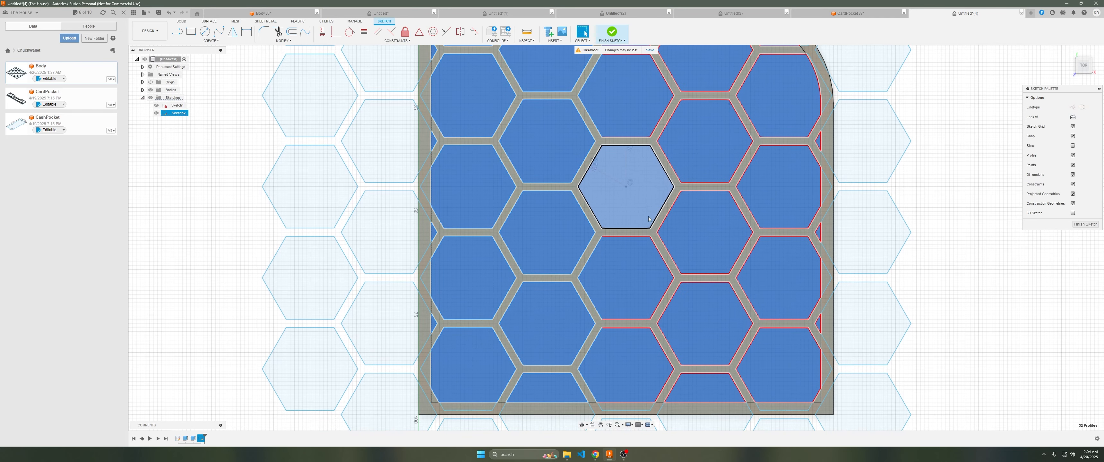
pyautogui.click(612, 32)
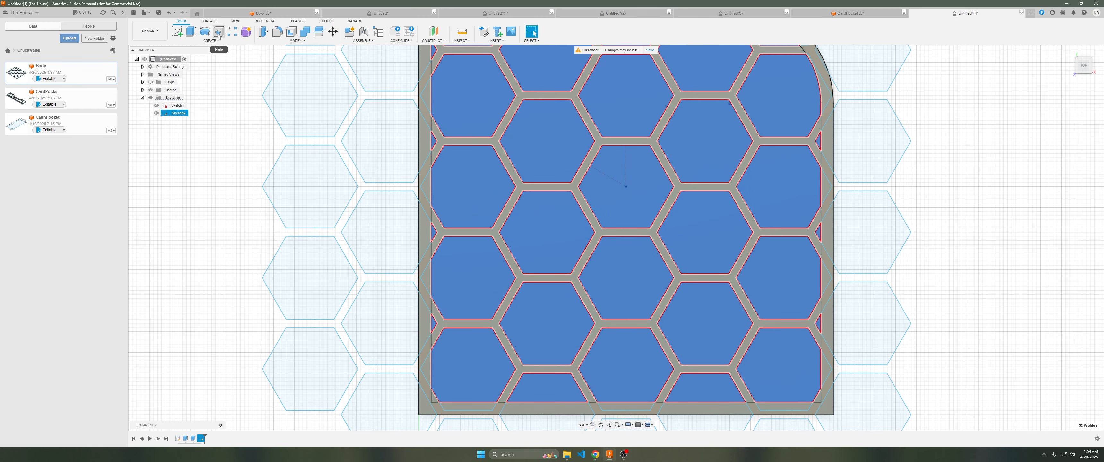
pyautogui.click(191, 32)
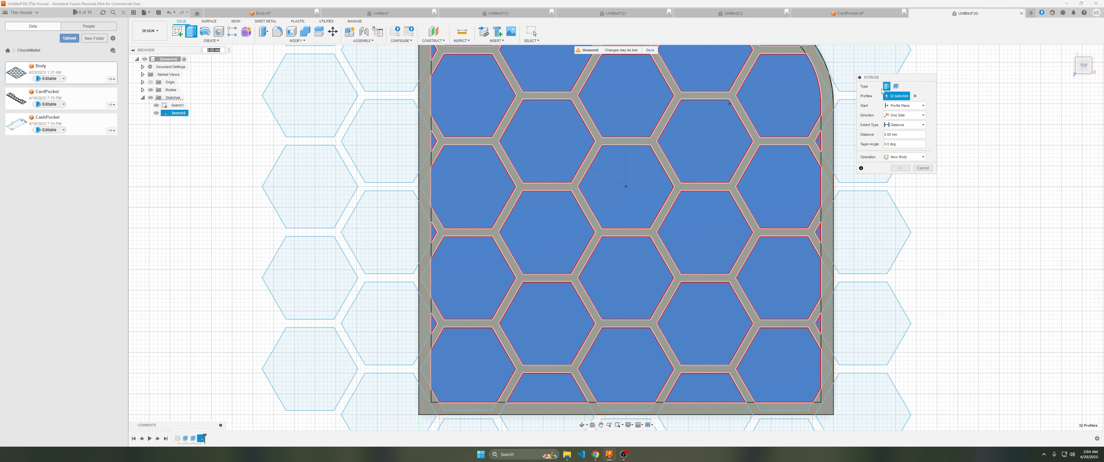
pyautogui.click(901, 136)
pyautogui.tripleClick(901, 136)
pyautogui.write('-5mm')
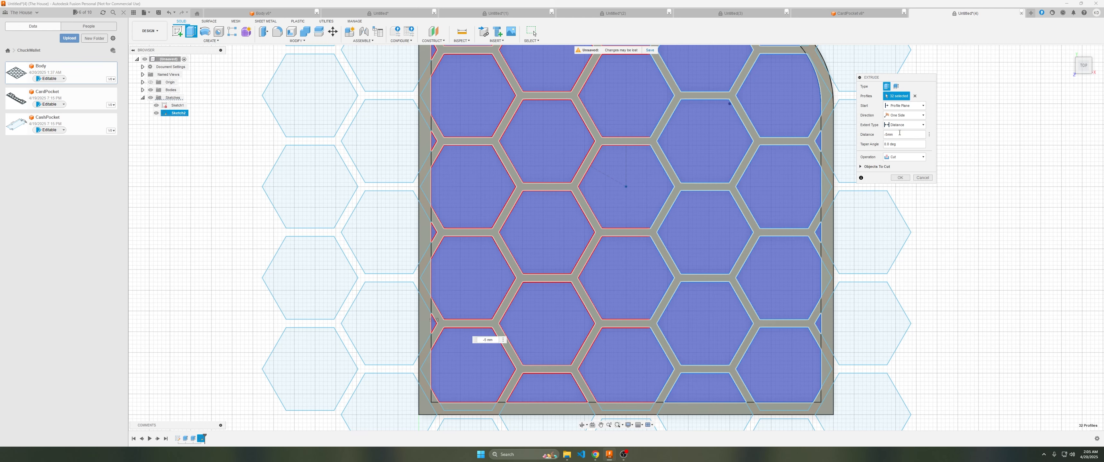
pyautogui.press('Return')
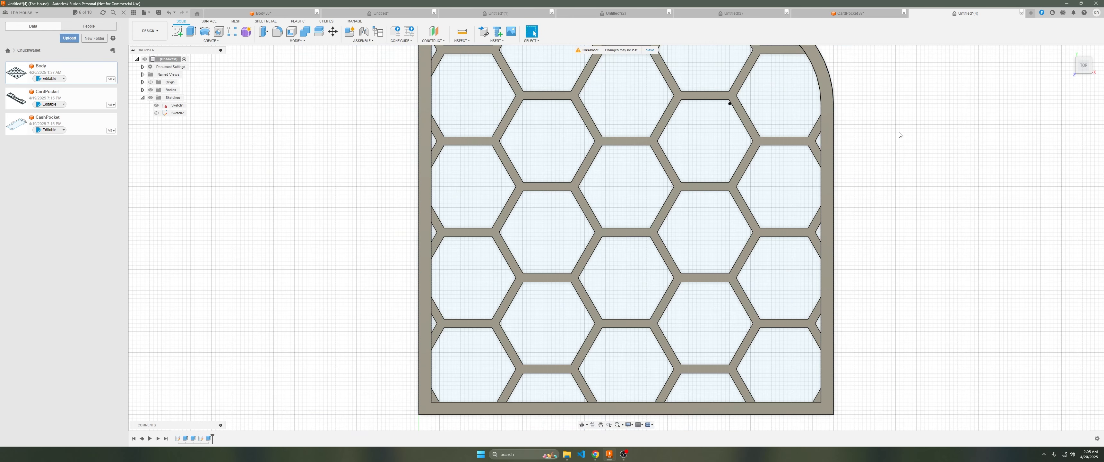
pyautogui.moveTo(867, 169); pyautogui.dragTo(872, 143, button='middle')
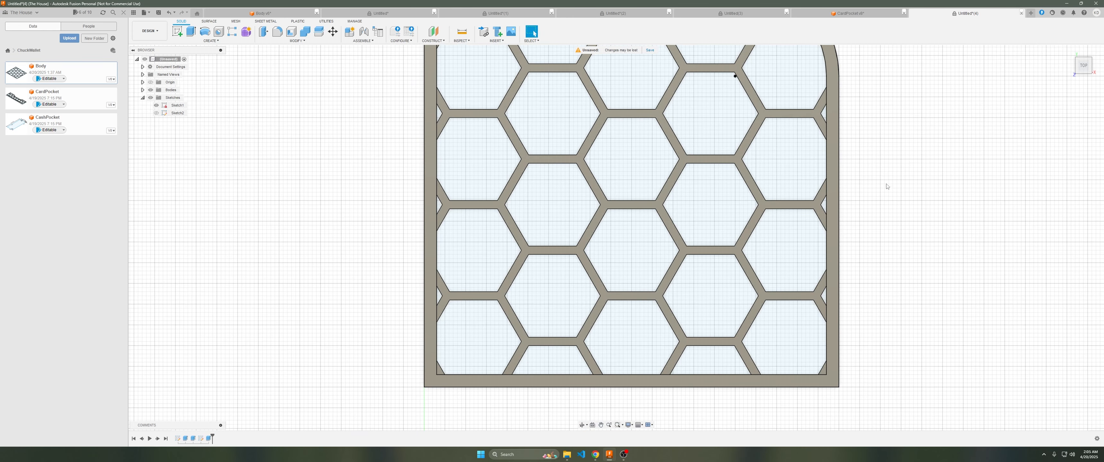
# Try to combine the border frame and the honeycomb lattice as target and tool bodies
pyautogui.moveTo(885, 210); pyautogui.dragTo(880, 267, button='middle')
pyautogui.scroll(5, 823, 219)
pyautogui.scroll(-6, 828, 237)
pyautogui.moveTo(877, 322); pyautogui.dragTo(900, 250, button='middle')
pyautogui.keyDown('shift'); pyautogui.moveTo(943, 197); pyautogui.dragTo(929, 183, button='middle'); pyautogui.keyUp('shift')
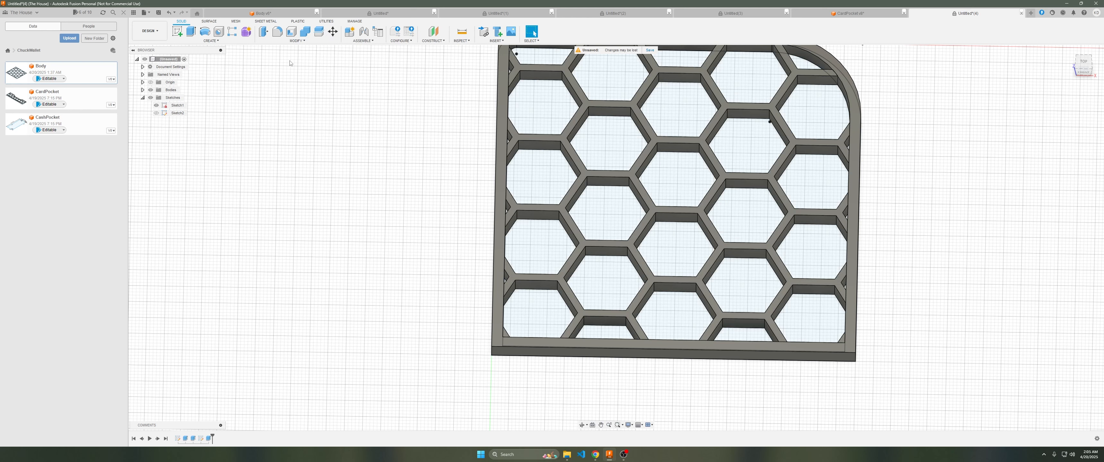
pyautogui.click(503, 101)
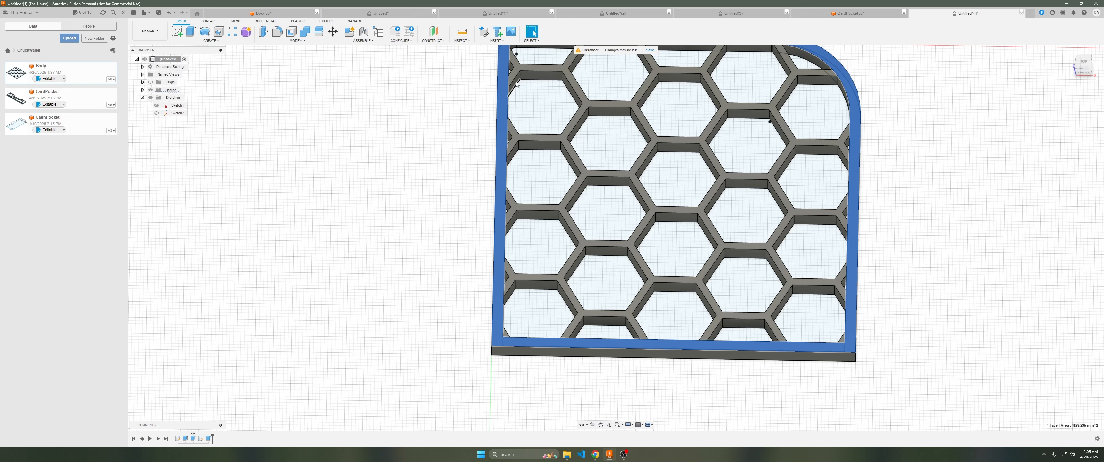
pyautogui.click(523, 71)
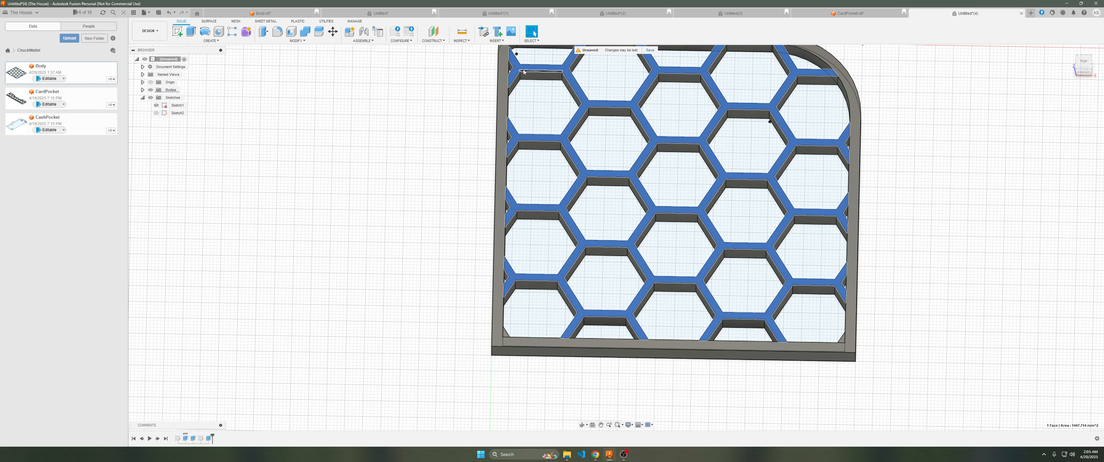
pyautogui.keyDown('ctrl'); pyautogui.click(501, 85); pyautogui.keyUp('ctrl')
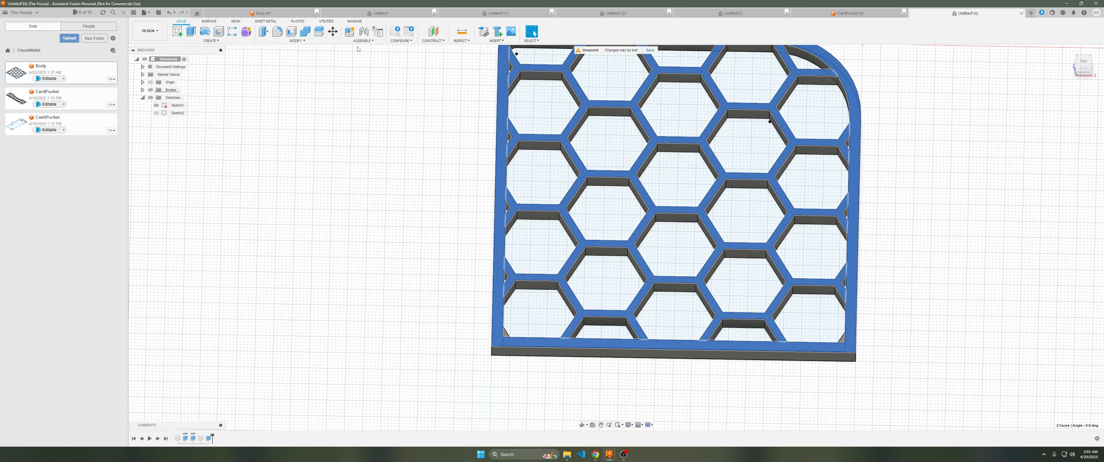
pyautogui.click(304, 32)
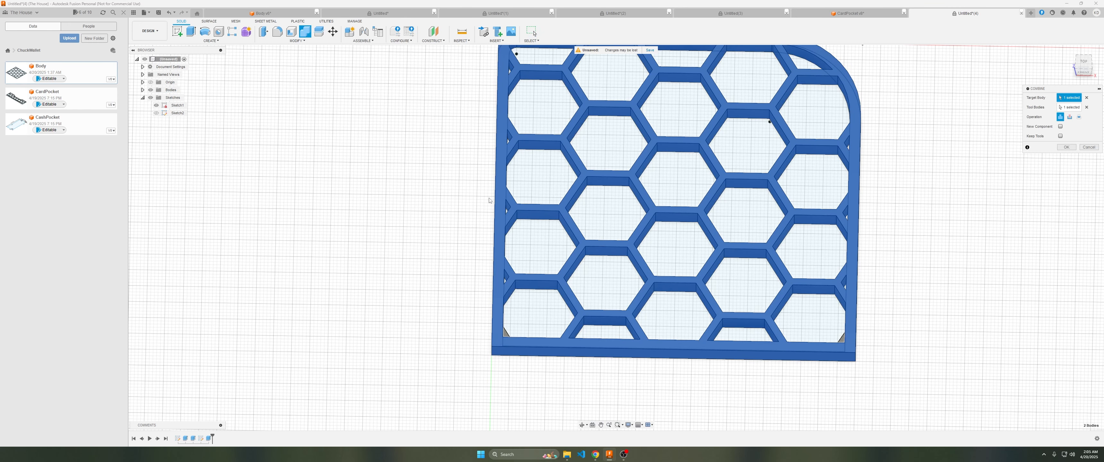
# Combine the two small lower corner pieces, the border frame and the honeycomb lattice into one body
pyautogui.click(504, 337)
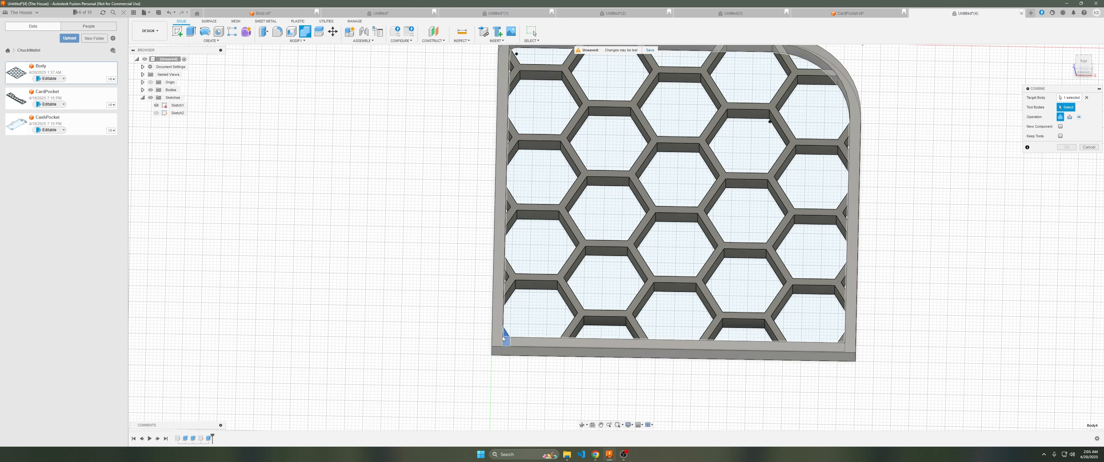
pyautogui.click(497, 315)
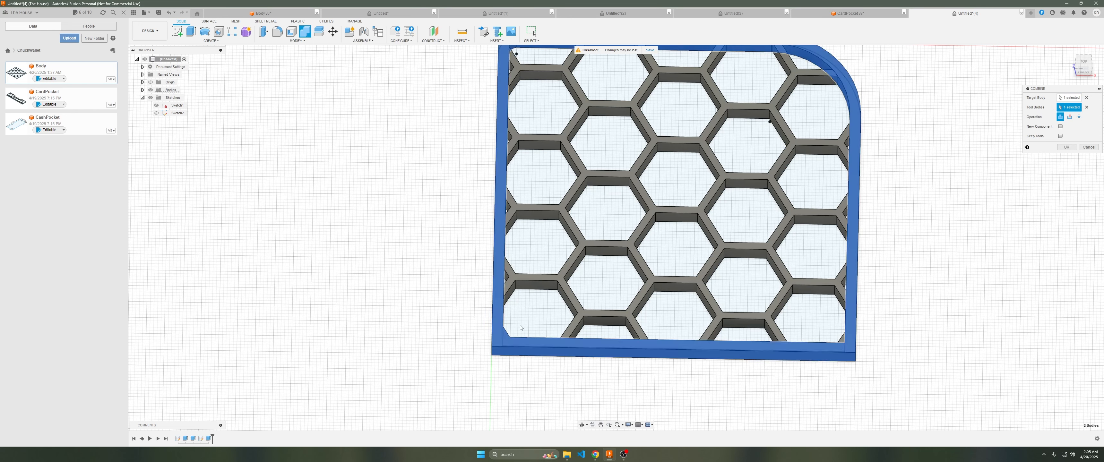
pyautogui.click(842, 342)
pyautogui.click(770, 318)
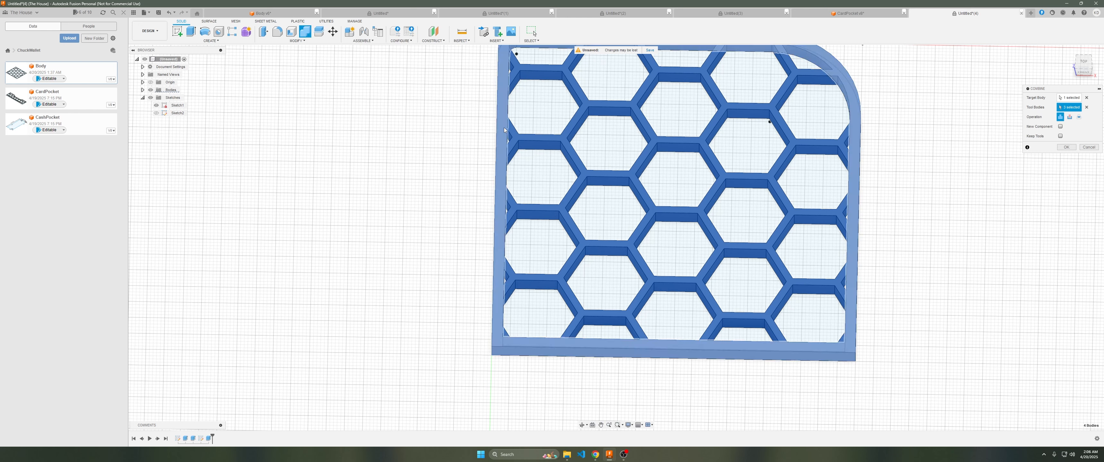
pyautogui.click(522, 129)
pyautogui.click(520, 140)
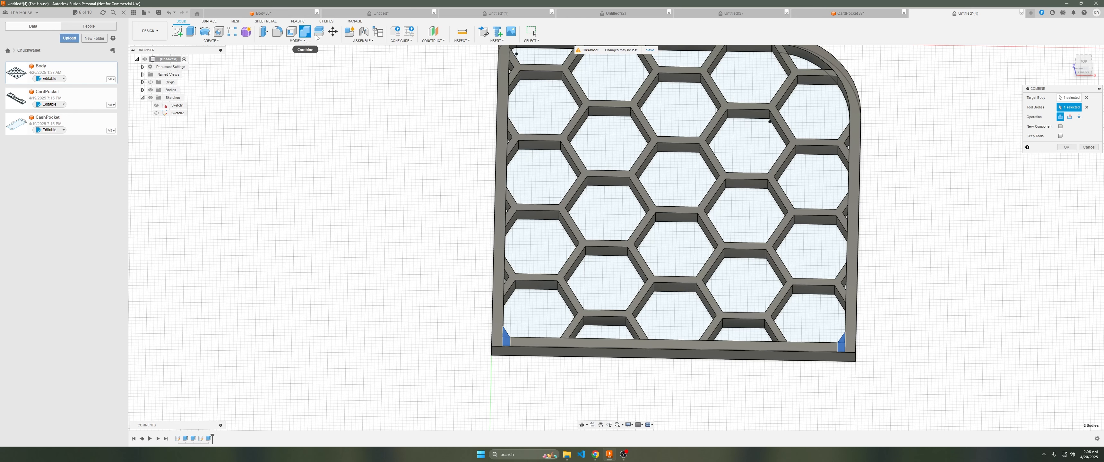
pyautogui.click(577, 116)
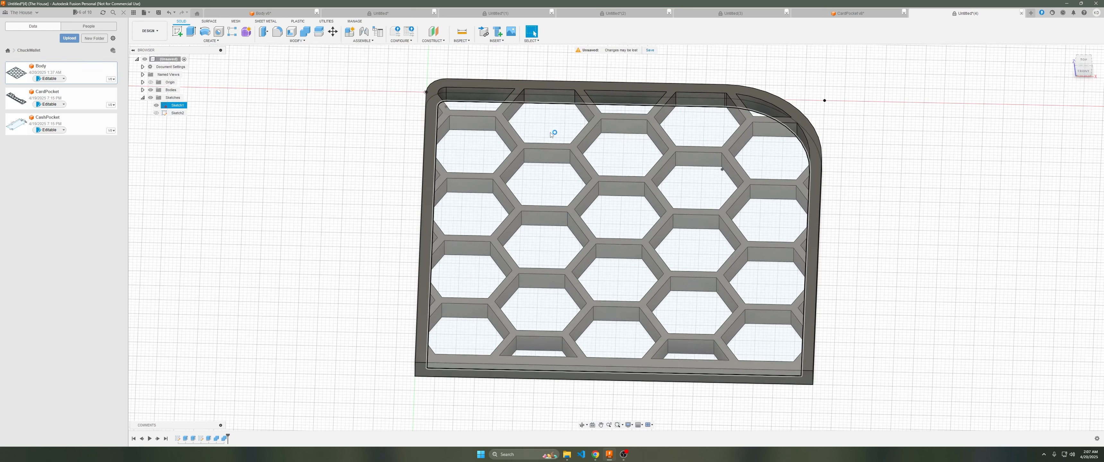
# Check the combined plate by selecting its upper face, clear the selection, and hide Sketch1
pyautogui.scroll(1, 578, 158)
pyautogui.click(577, 158)
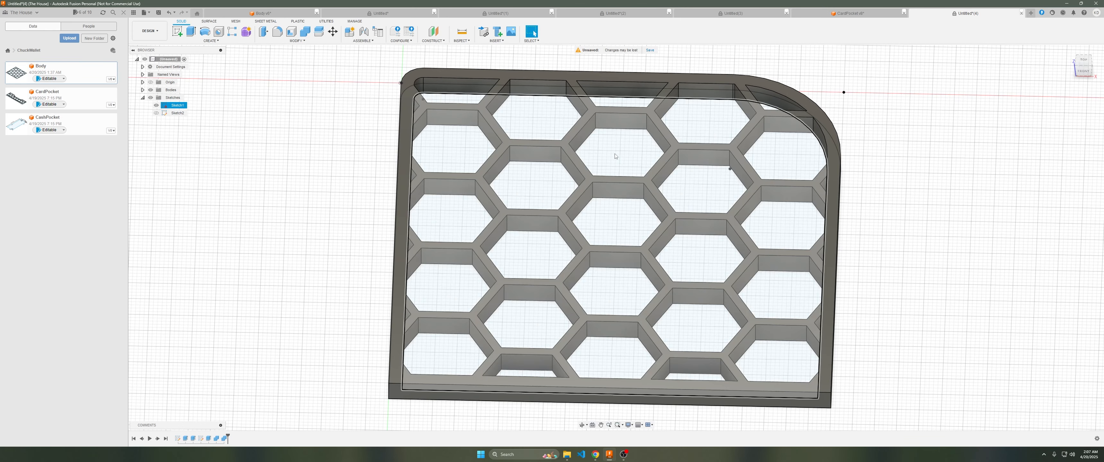
pyautogui.click(615, 157)
pyautogui.click(592, 110)
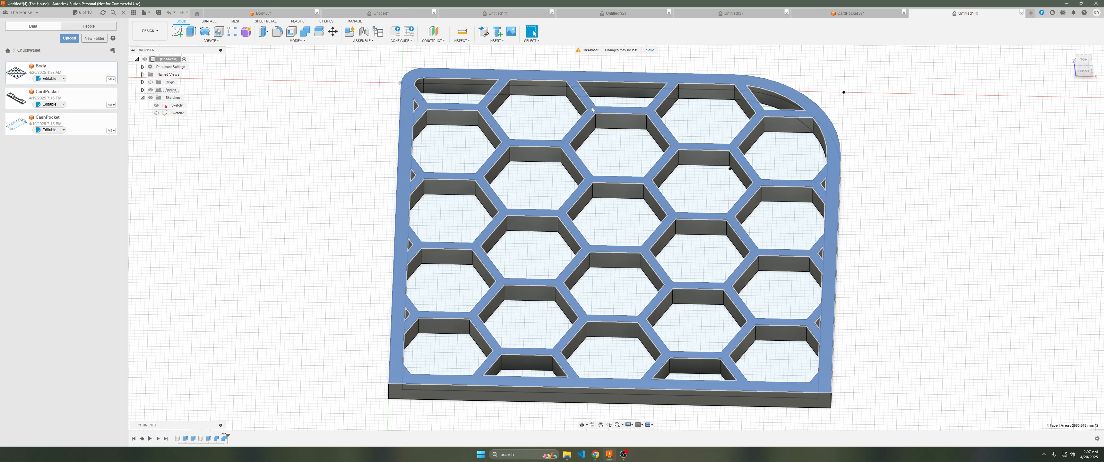
pyautogui.click(689, 191)
pyautogui.click(795, 163)
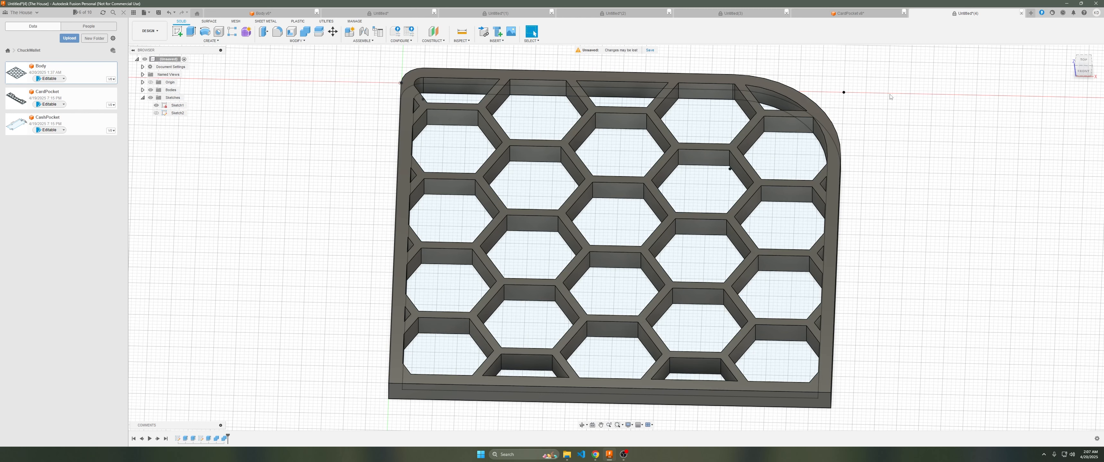
pyautogui.click(156, 105)
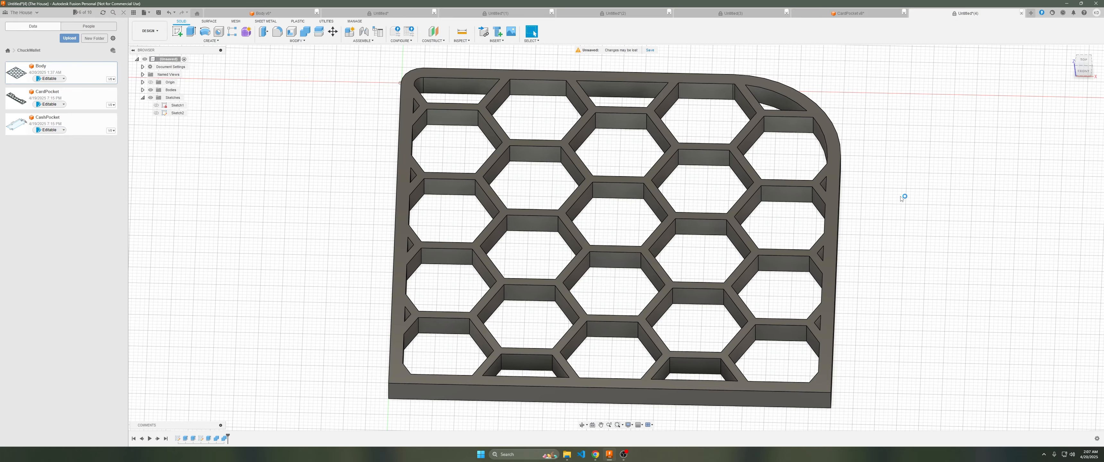
# Start a 3D Print export and choose the combined honeycomb plate as the object
pyautogui.keyDown('shift'); pyautogui.moveTo(880, 190); pyautogui.dragTo(889, 213, button='middle'); pyautogui.keyUp('shift')
pyautogui.scroll(3, 889, 216)
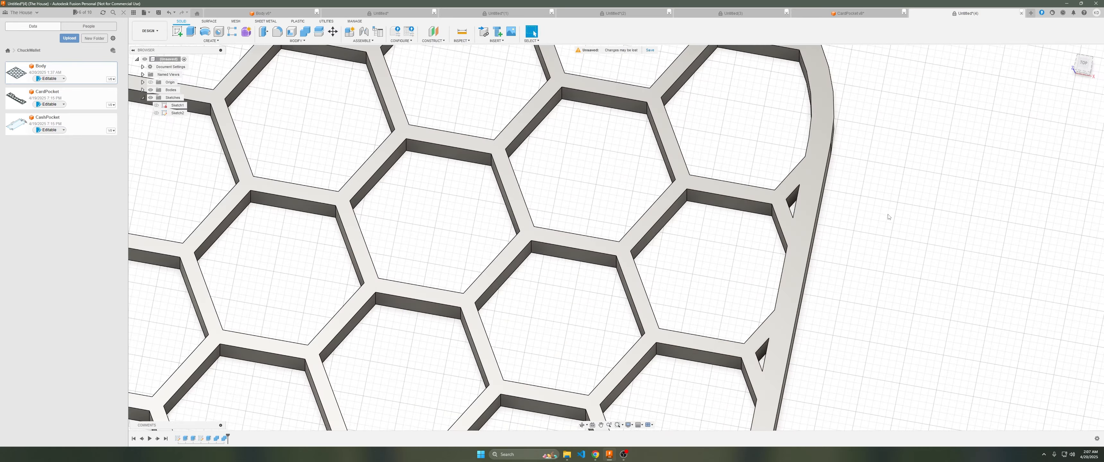
pyautogui.scroll(-5, 888, 217)
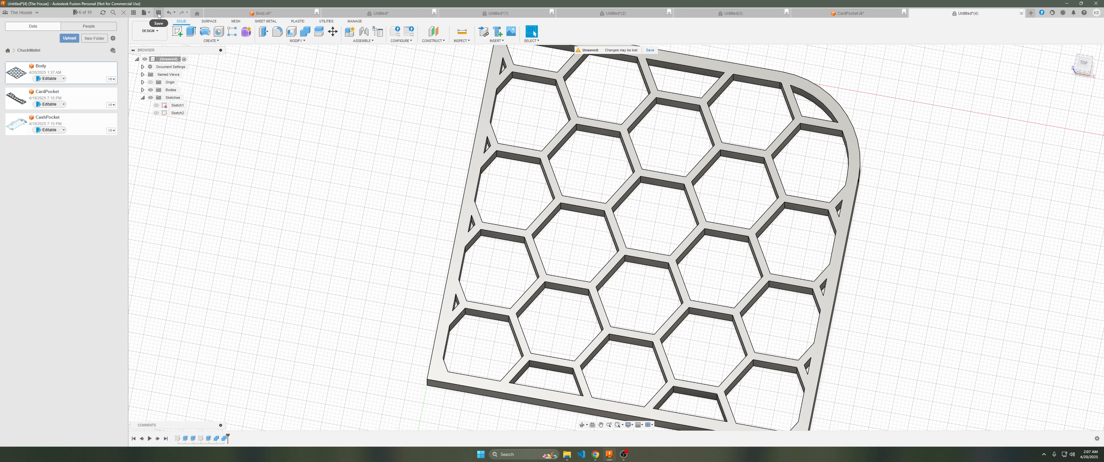
pyautogui.click(145, 13)
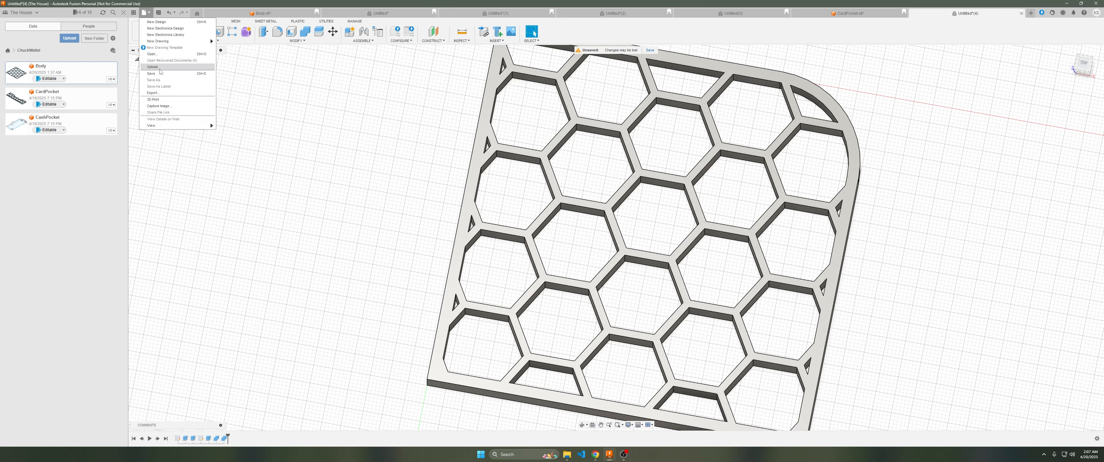
pyautogui.click(153, 99)
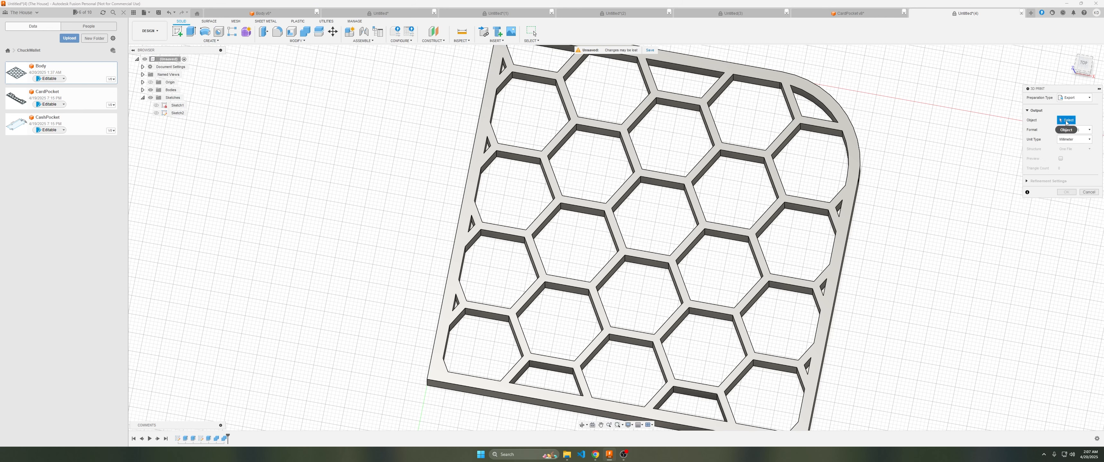
pyautogui.click(852, 148)
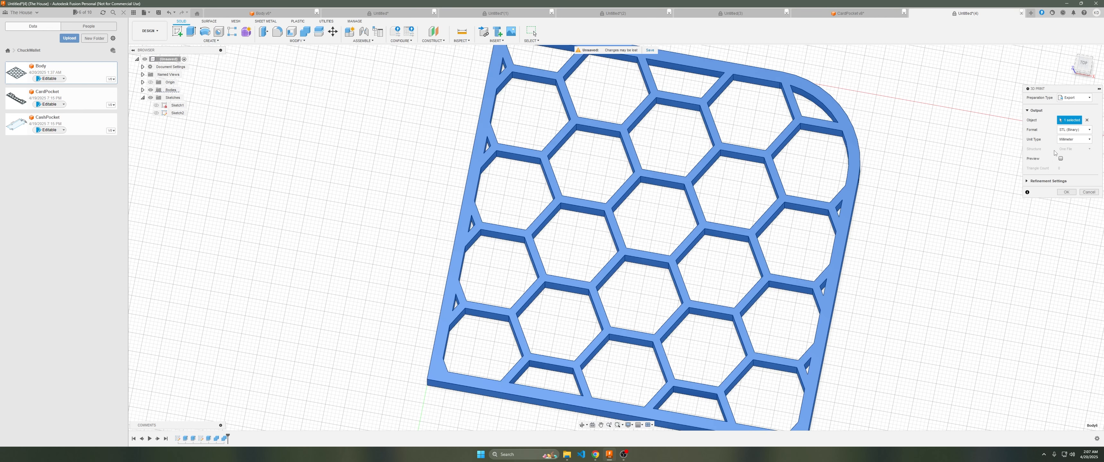